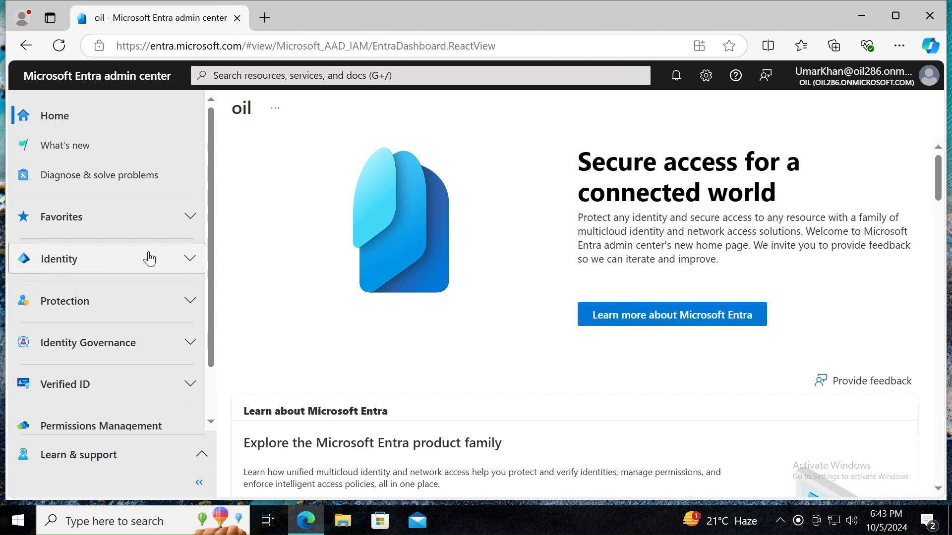
Step: Open the full list of Microsoft Entra roles from Roles & admins in the Identity section
{"action": "left_click", "coordinate": [203, 48]}
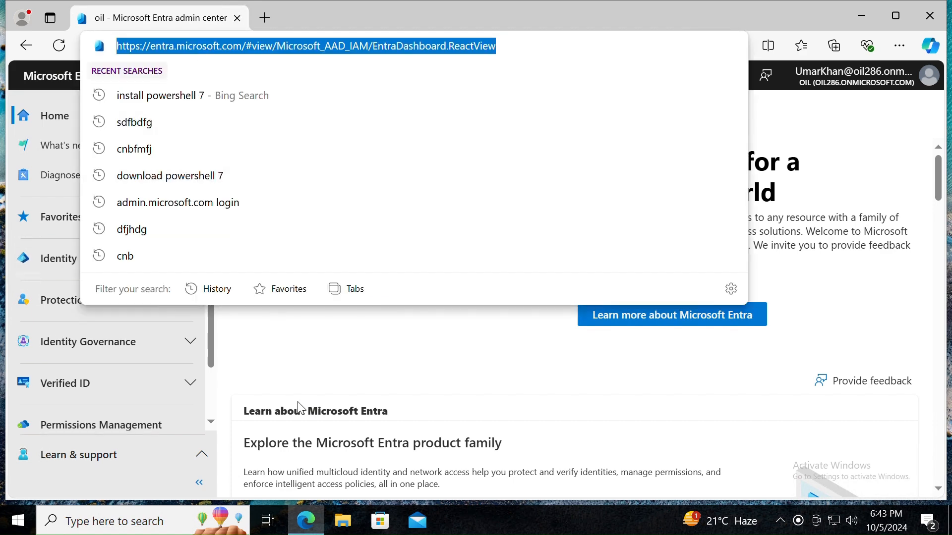
{"action": "left_click", "coordinate": [298, 374]}
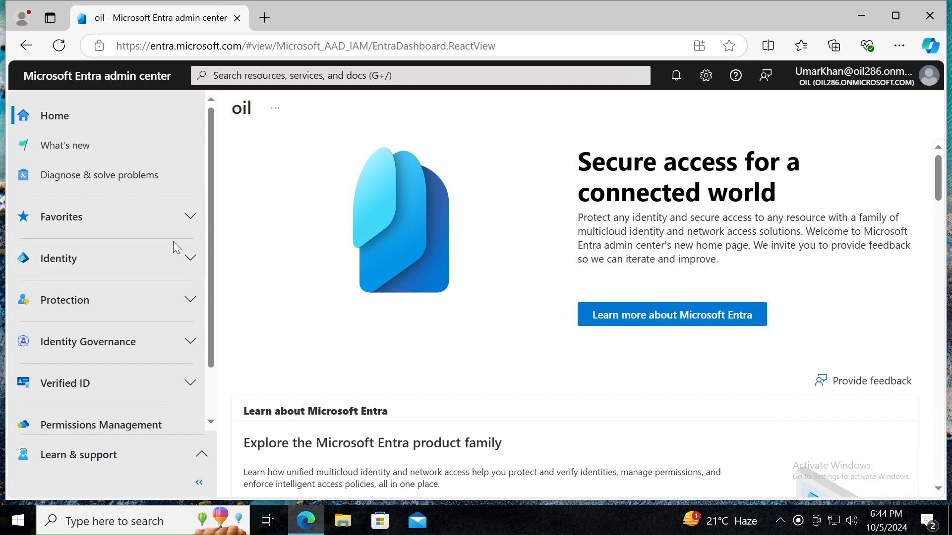
{"action": "scroll", "coordinate": [169, 247], "scroll_direction": "down", "scroll_amount": 1}
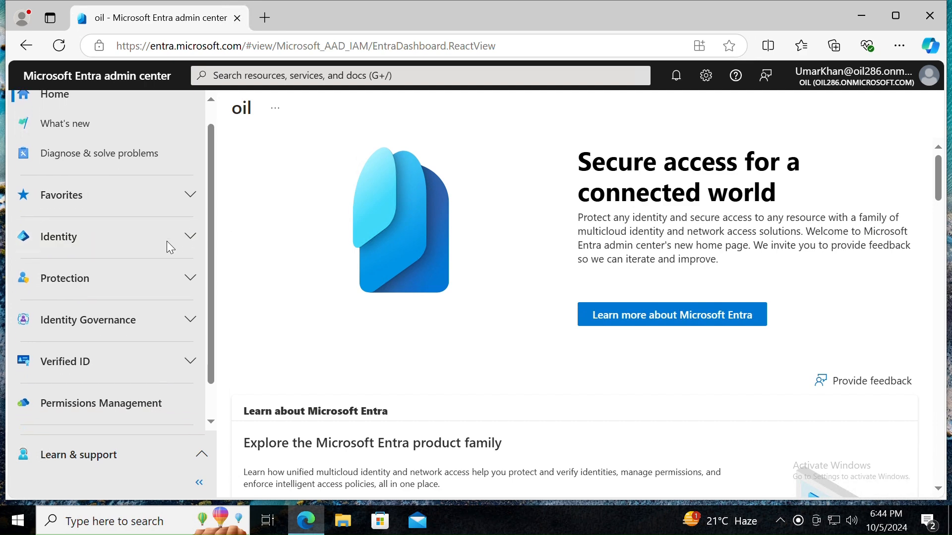
{"action": "left_click", "coordinate": [192, 237]}
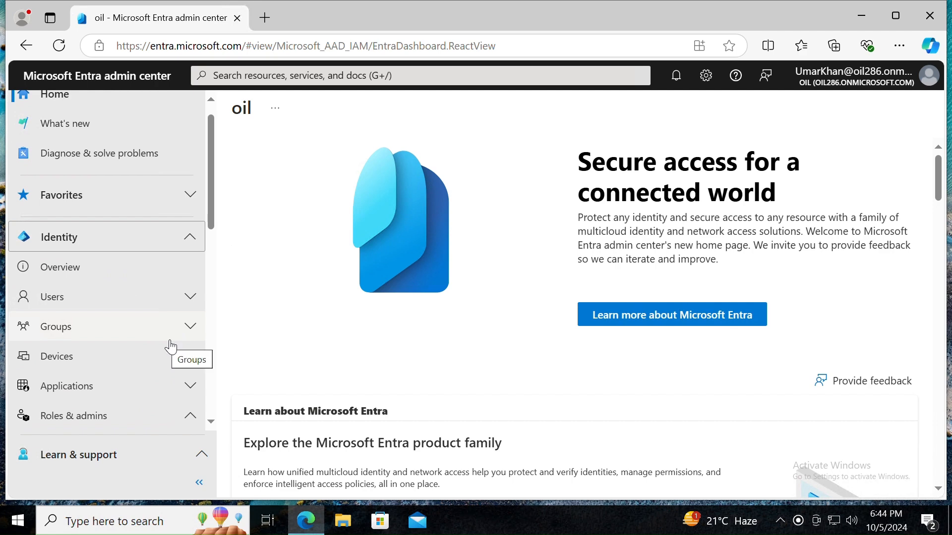
{"action": "left_click", "coordinate": [159, 417]}
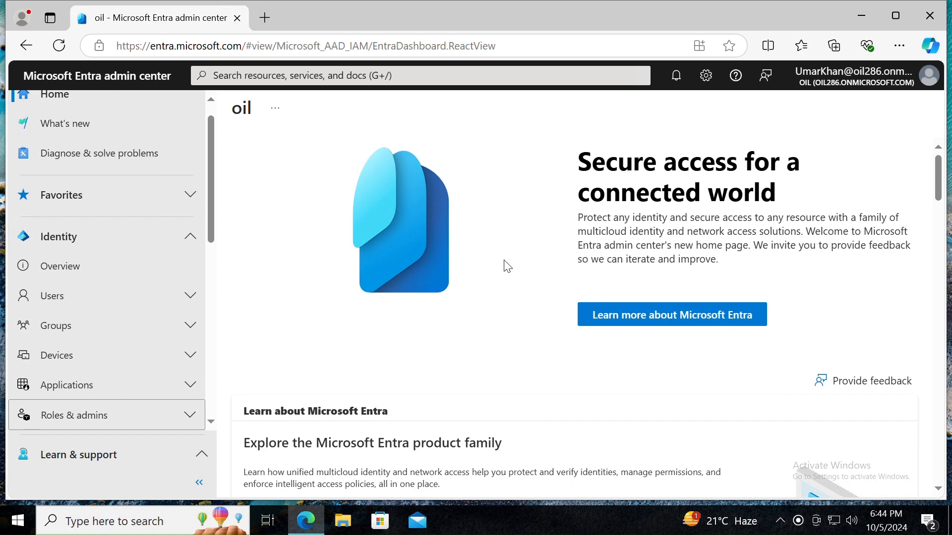
{"action": "scroll", "coordinate": [170, 255], "scroll_direction": "down", "scroll_amount": 2}
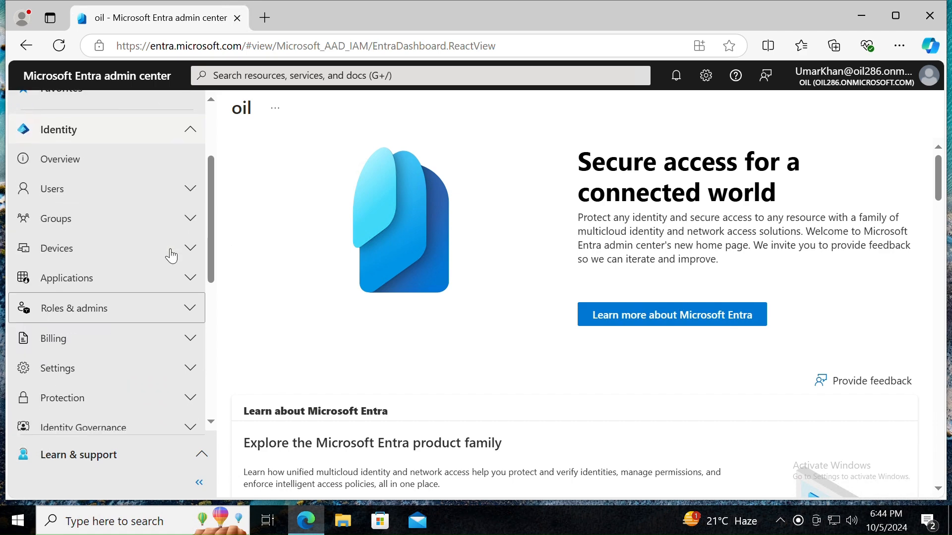
{"action": "left_click", "coordinate": [178, 316]}
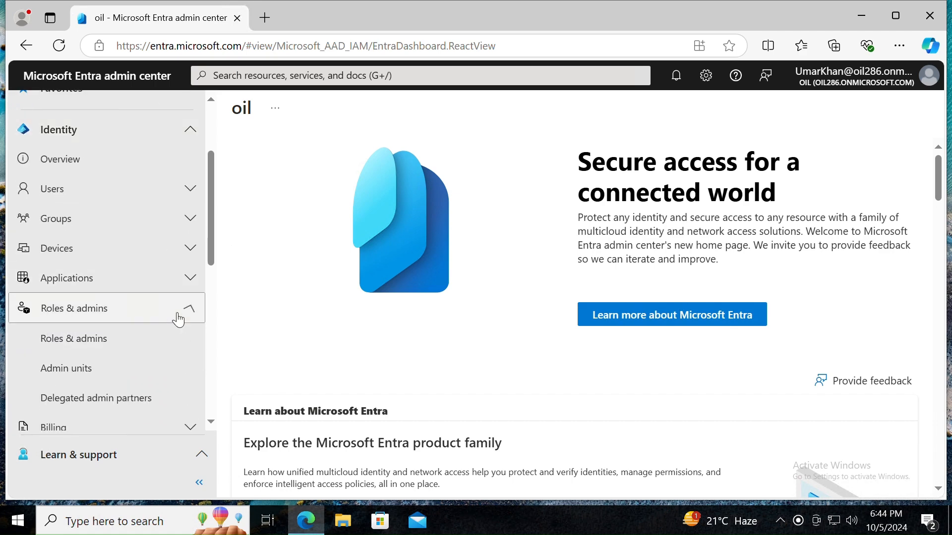
{"action": "left_click", "coordinate": [134, 347]}
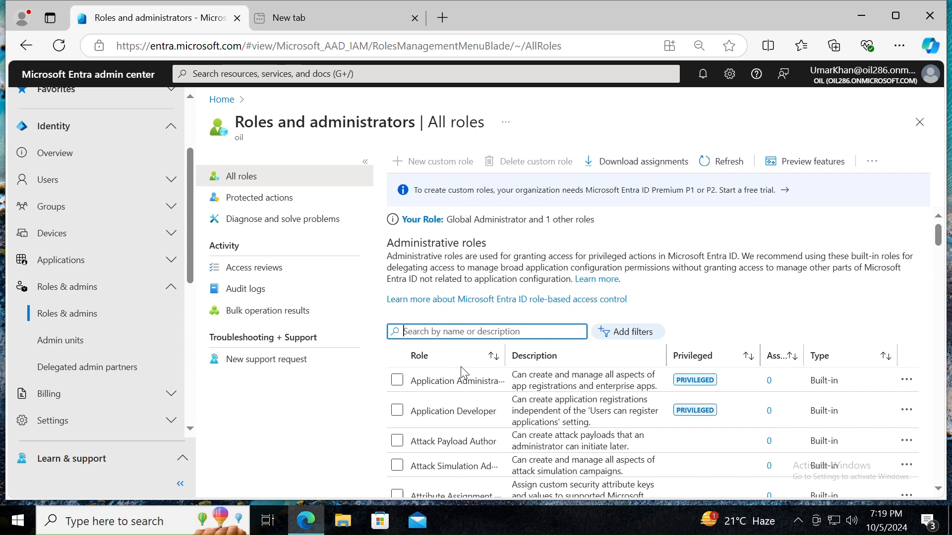
Step: Look up administrative roles by searching the role list for "global" and "user ad"
{"action": "type", "text": "global"}
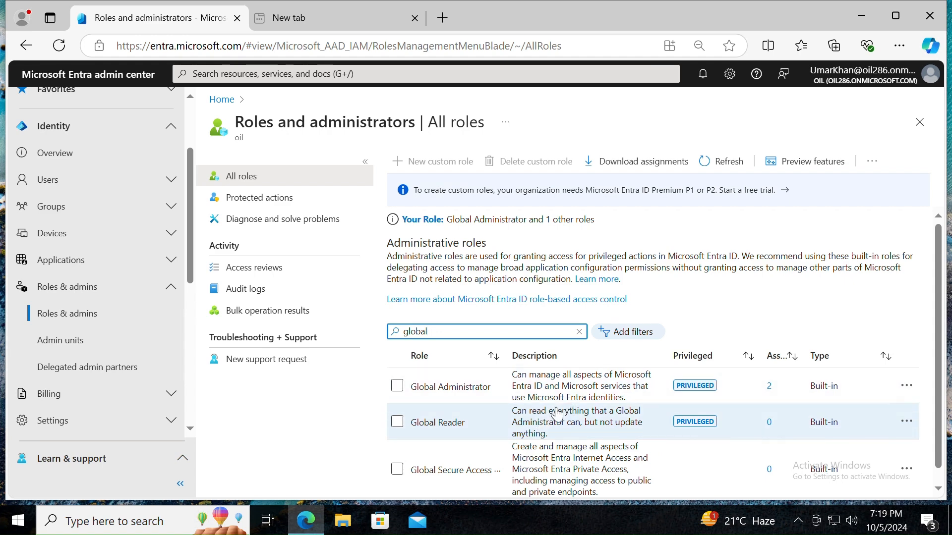
{"action": "left_click_drag", "start_coordinate": [455, 340], "coordinate": [113, 422]}
{"action": "type", "text": "user ad"}
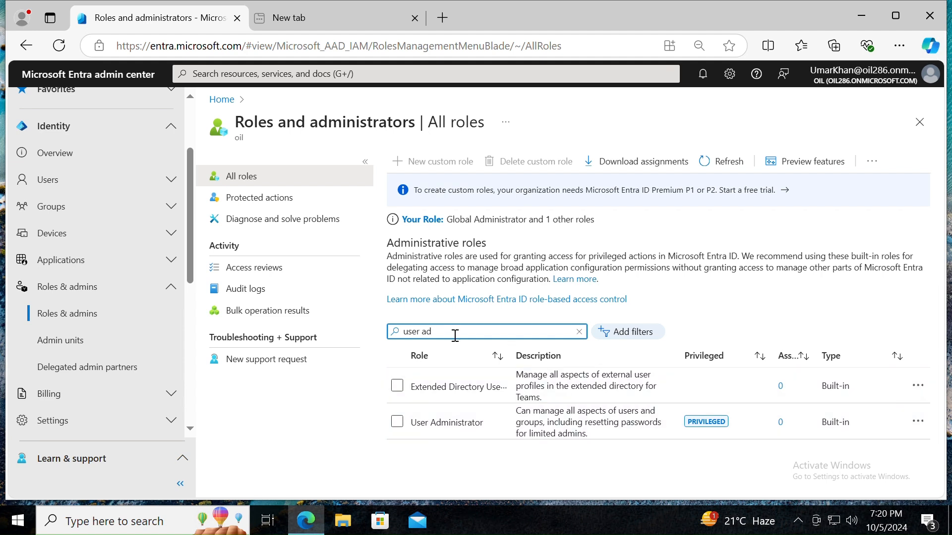
Step: Search the role list for "help" and open the Helpdesk Administrator role's assignments
{"action": "key", "text": "ctrl+a"}
{"action": "type", "text": "help"}
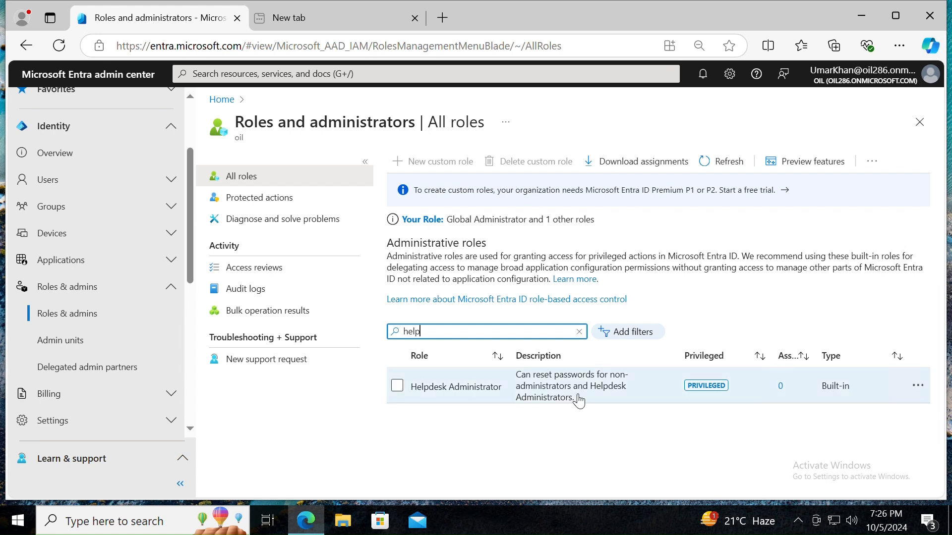
{"action": "left_click", "coordinate": [564, 382]}
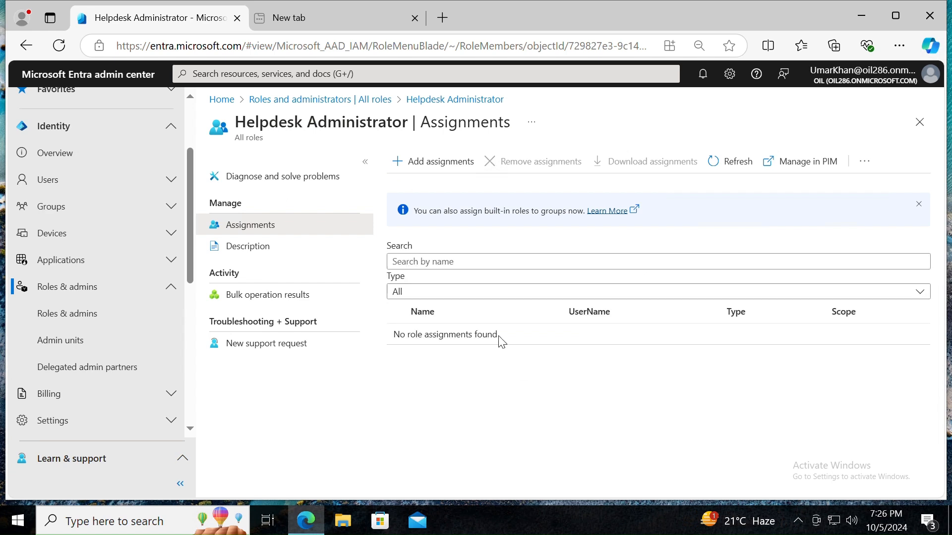
Step: Assign the Helpdesk Administrator role to the first listed user and return to the list of all roles
{"action": "left_click", "coordinate": [430, 158]}
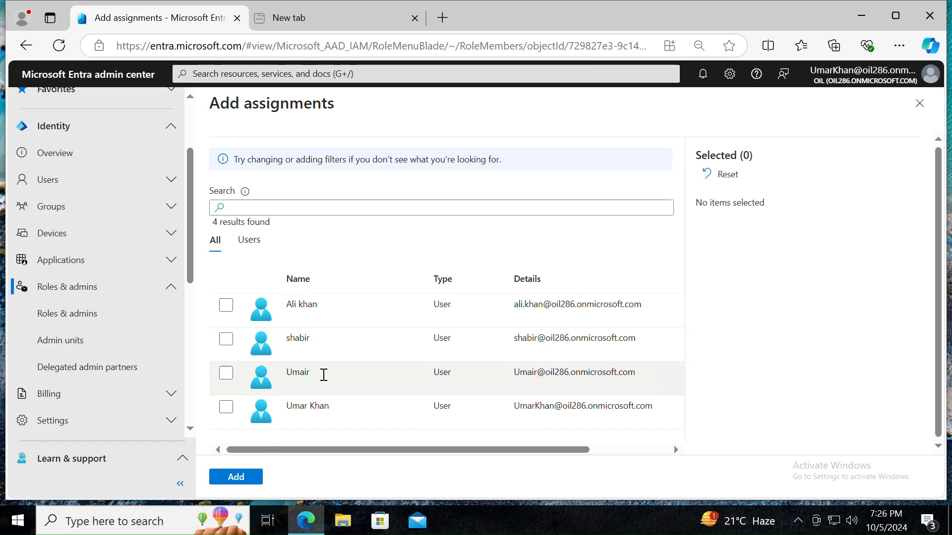
{"action": "left_click", "coordinate": [227, 306]}
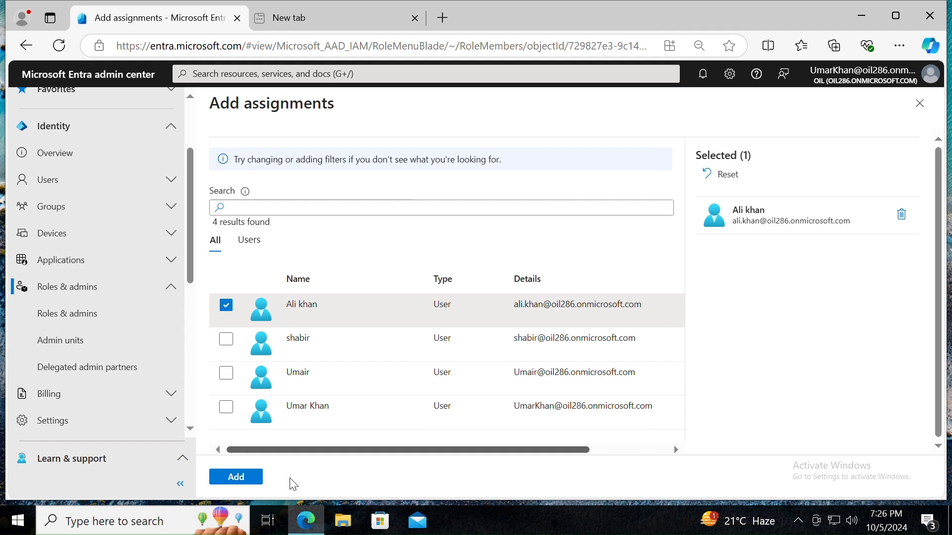
{"action": "left_click", "coordinate": [245, 479]}
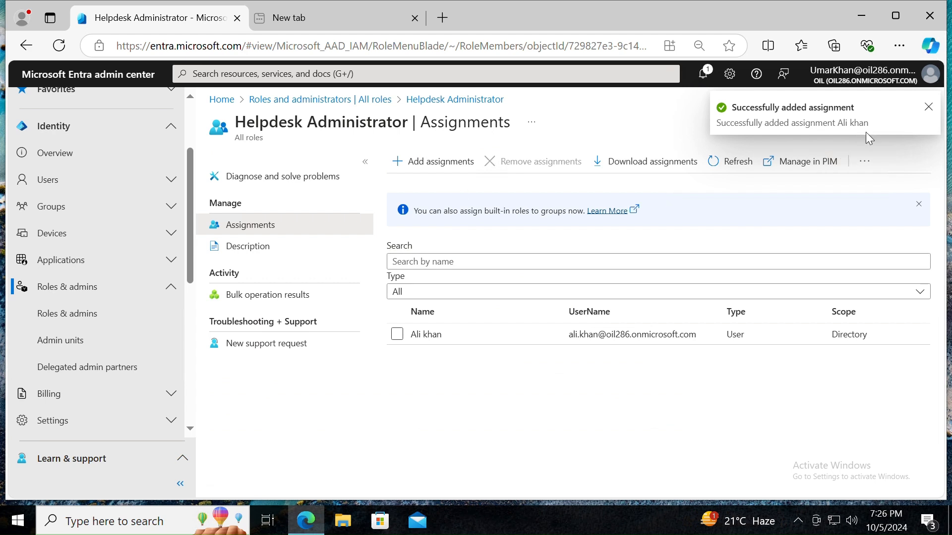
{"action": "left_click", "coordinate": [928, 107]}
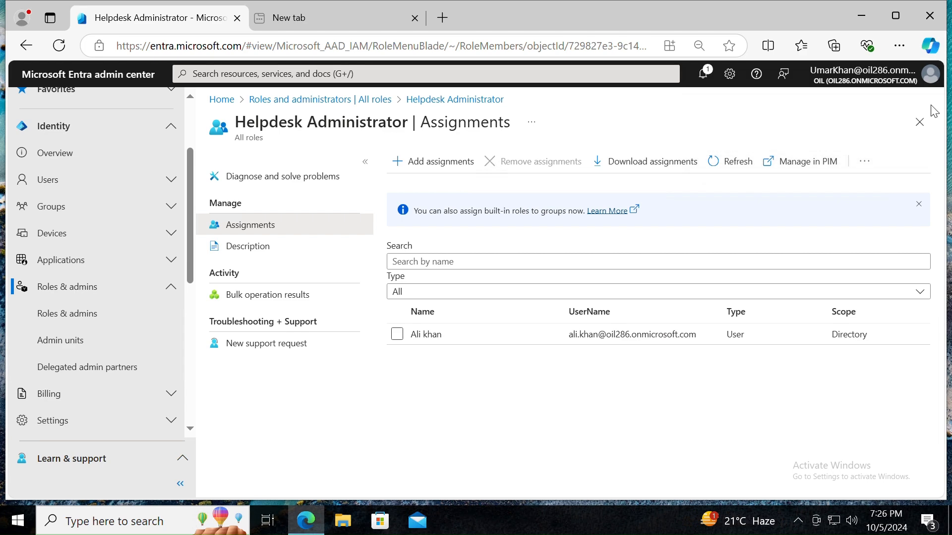
{"action": "left_click", "coordinate": [920, 124]}
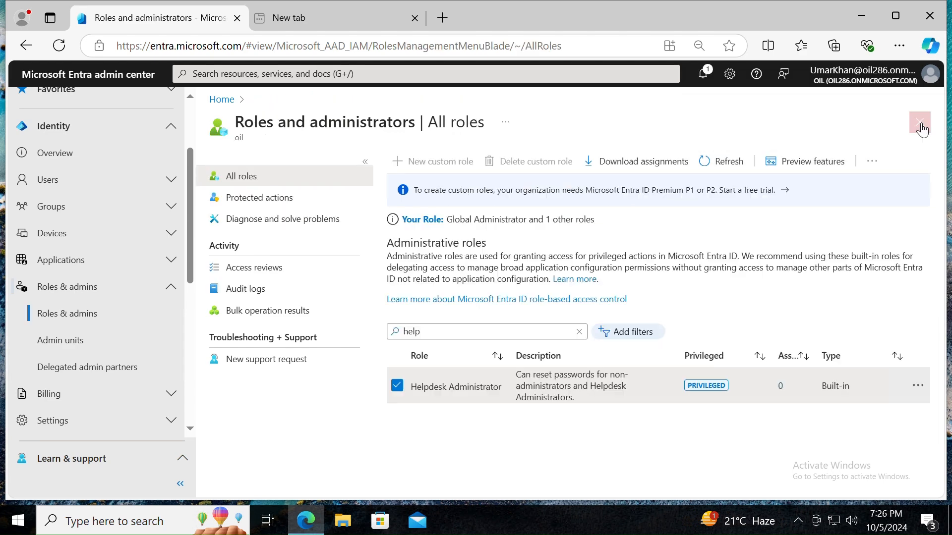
Step: Find the User Administrator role with the search "user admini" and assign it to the second listed user
{"action": "left_click_drag", "start_coordinate": [510, 335], "coordinate": [317, 353]}
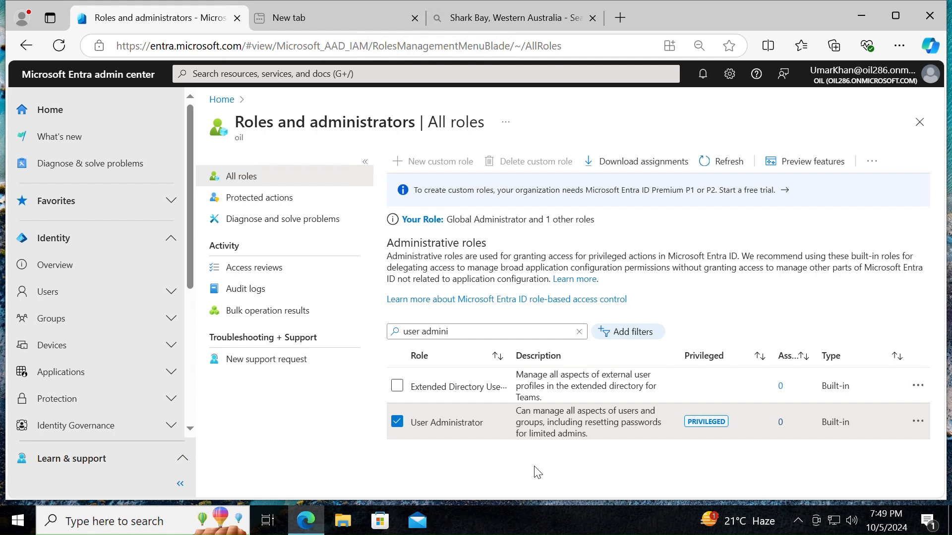
{"action": "left_click", "coordinate": [538, 432]}
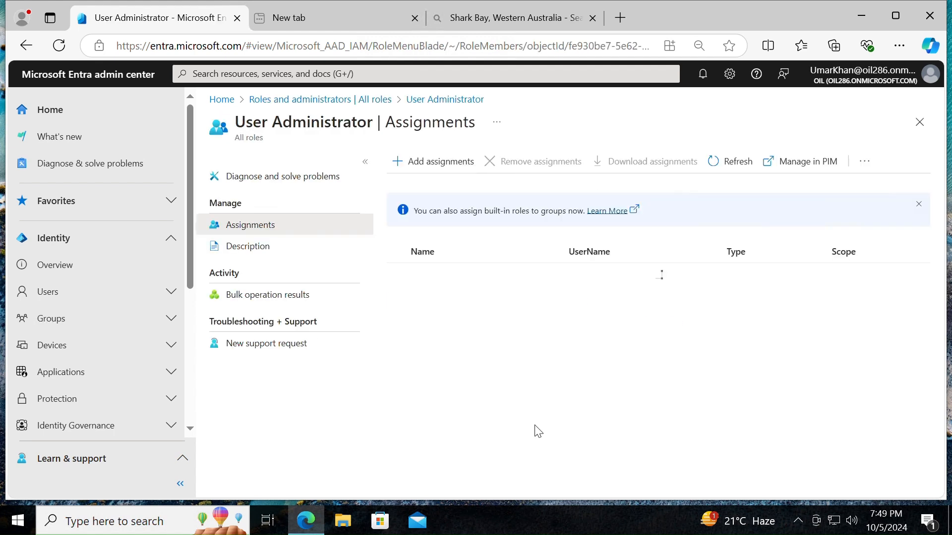
{"action": "left_click", "coordinate": [440, 161]}
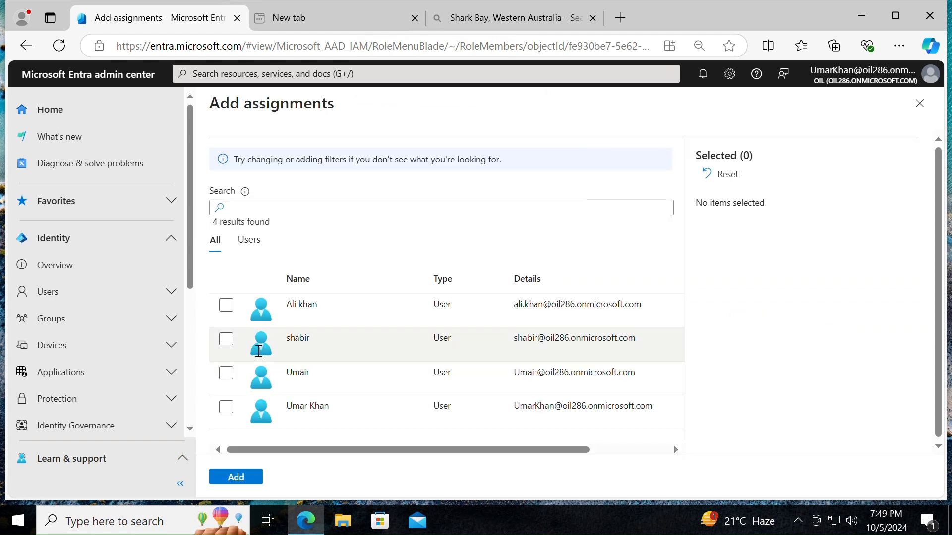
{"action": "left_click", "coordinate": [226, 340]}
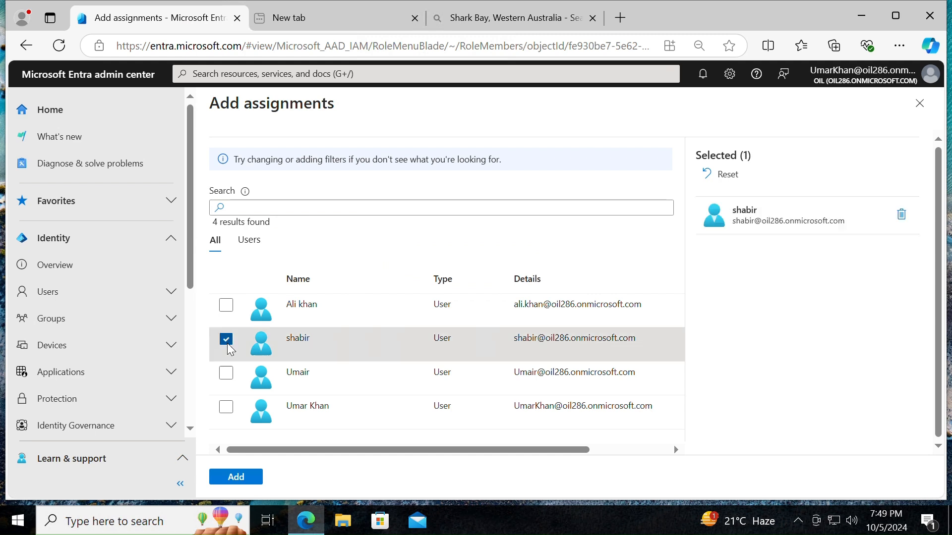
{"action": "left_click", "coordinate": [240, 476]}
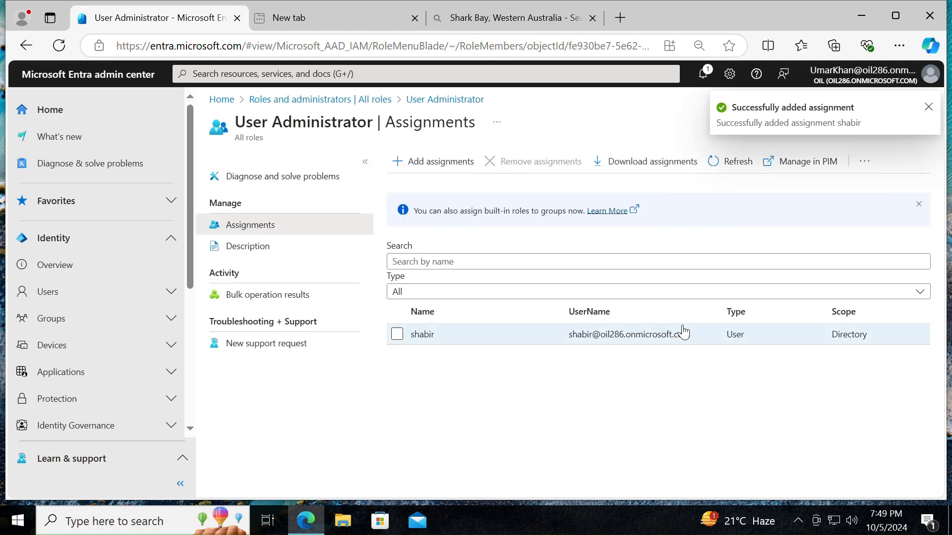
{"action": "left_click", "coordinate": [930, 107]}
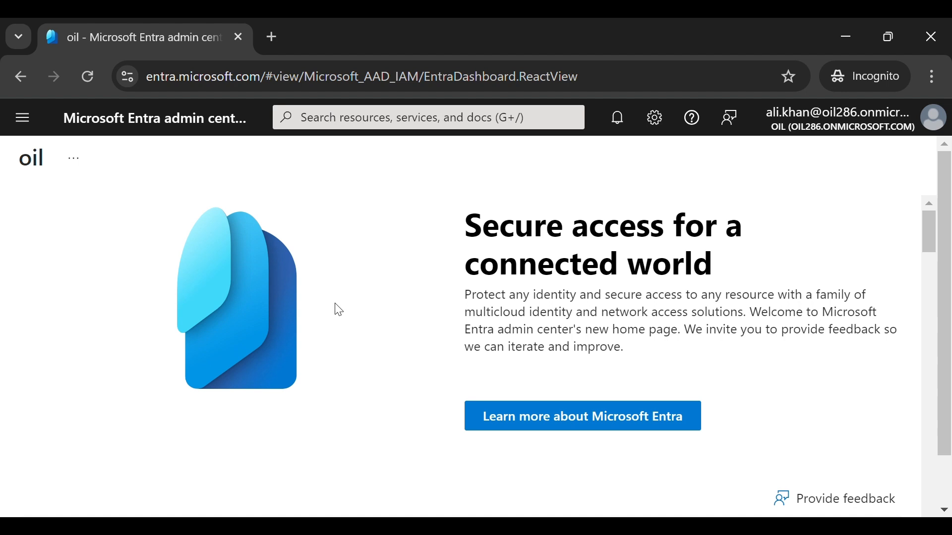
Step: Switch to the helpdesk administrator's incognito browser session and show the list of all users
{"action": "left_click", "coordinate": [21, 131]}
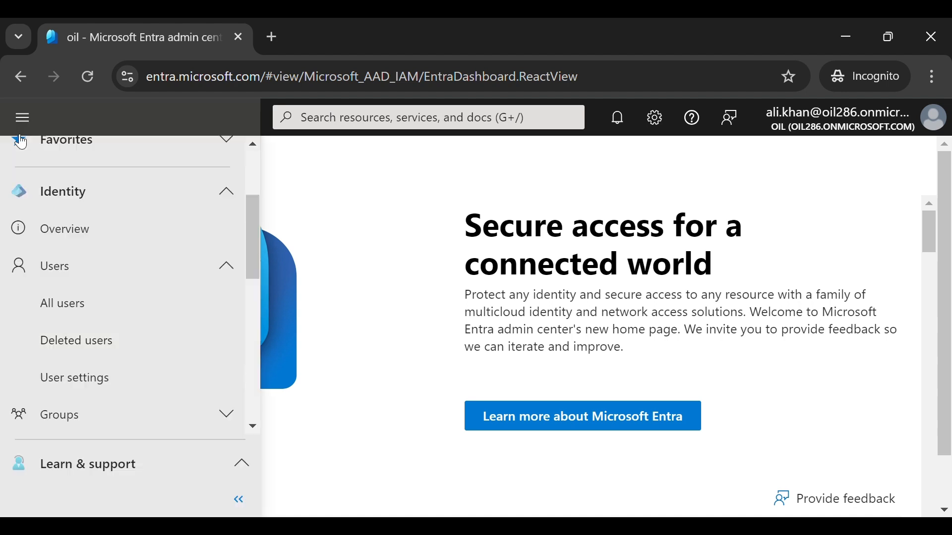
{"action": "left_click", "coordinate": [91, 308]}
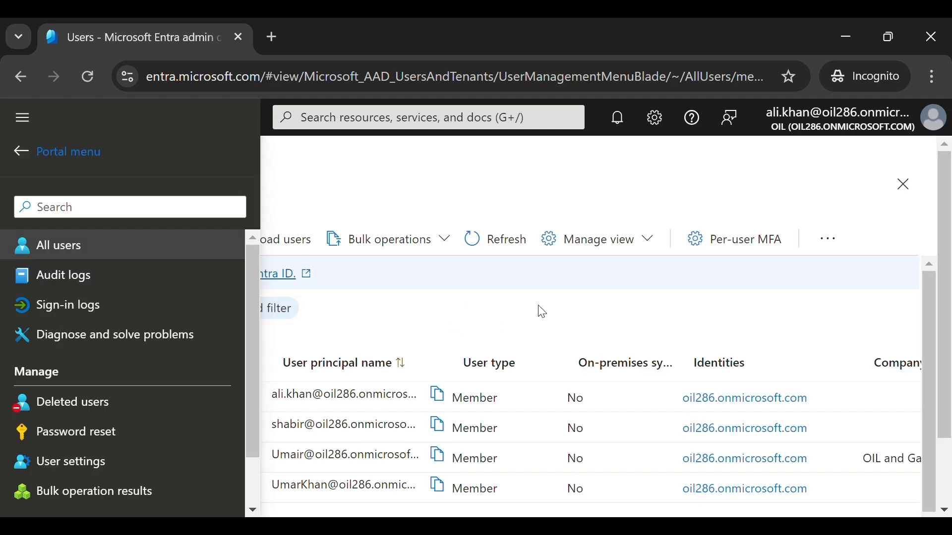
{"action": "left_click", "coordinate": [542, 312]}
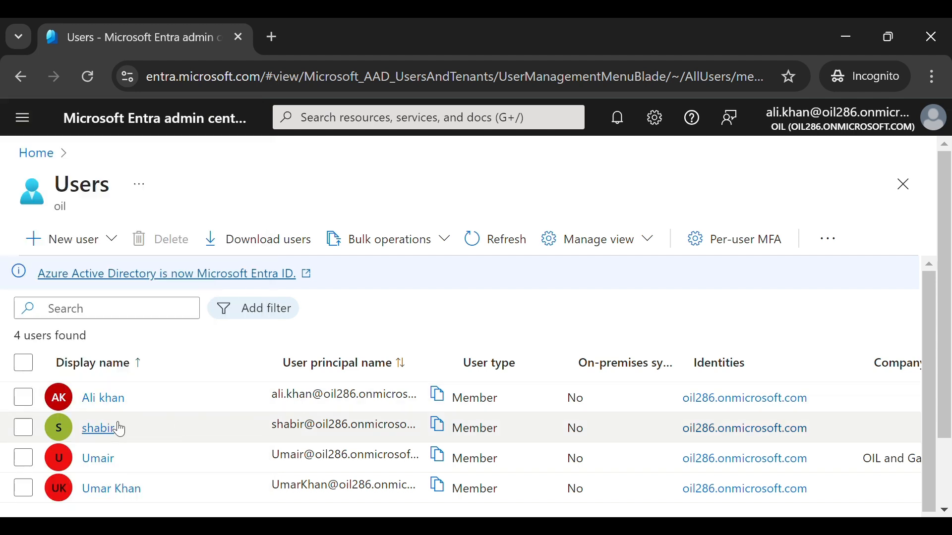
Step: Try to reset the password of the third listed user, and return to the users list
{"action": "left_click", "coordinate": [119, 459]}
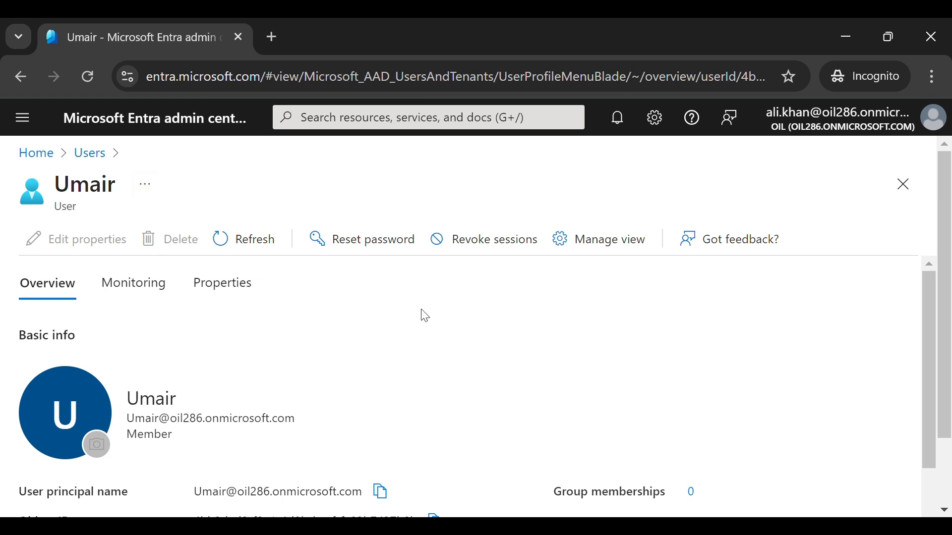
{"action": "left_click", "coordinate": [374, 231]}
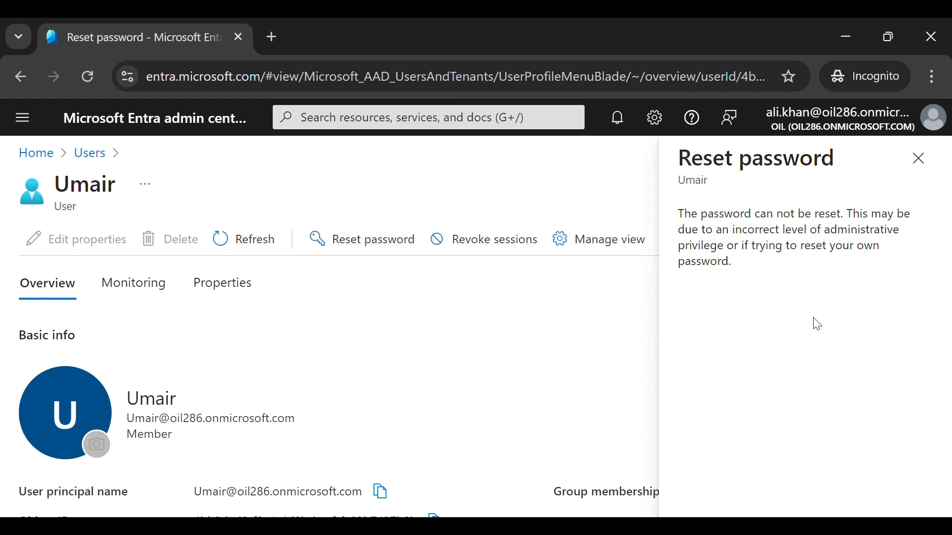
{"action": "left_click", "coordinate": [919, 159]}
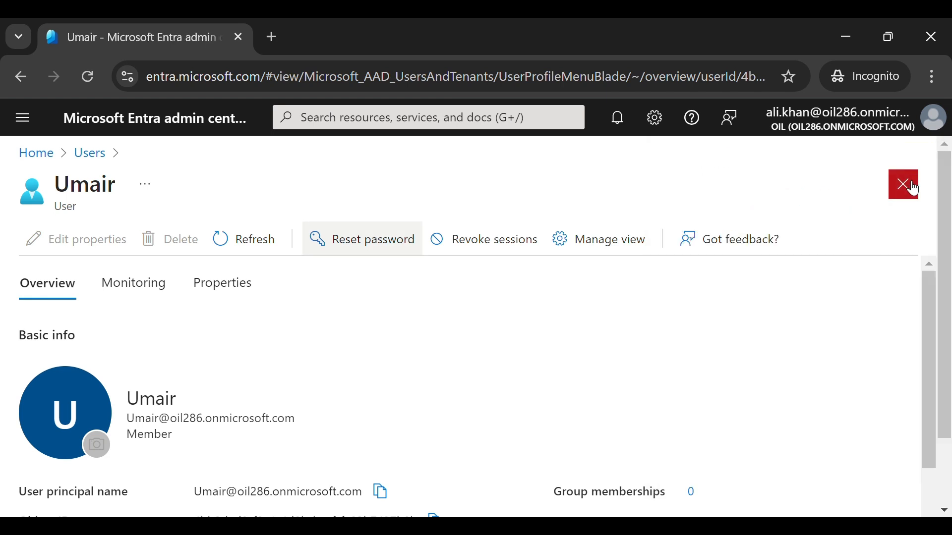
{"action": "left_click", "coordinate": [905, 186]}
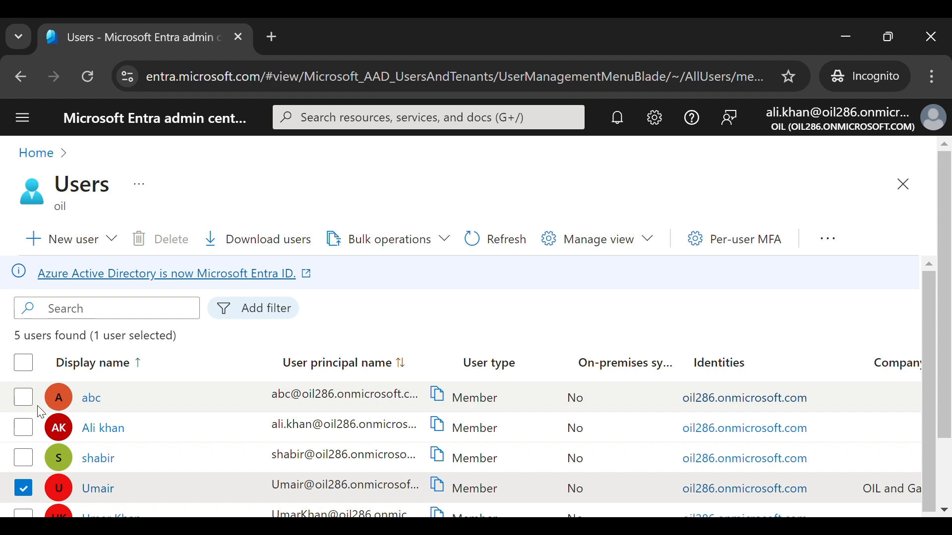
Step: Select only the user abc in the users list, open its profile and reset its password
{"action": "left_click", "coordinate": [23, 399]}
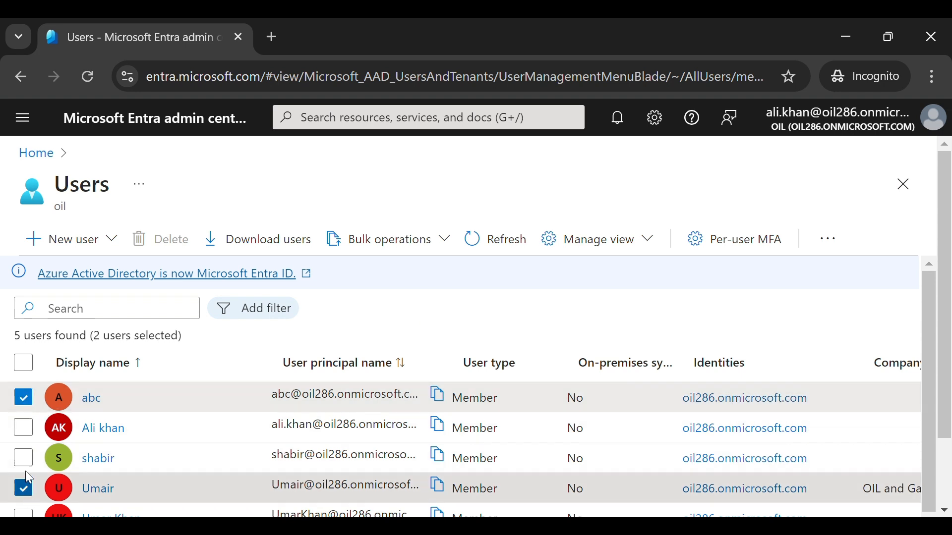
{"action": "left_click", "coordinate": [23, 485]}
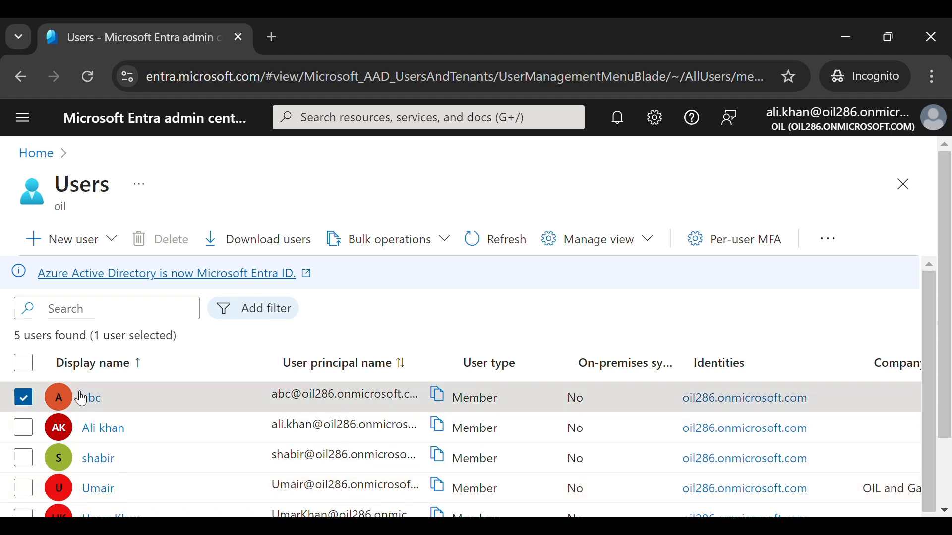
{"action": "left_click", "coordinate": [94, 401]}
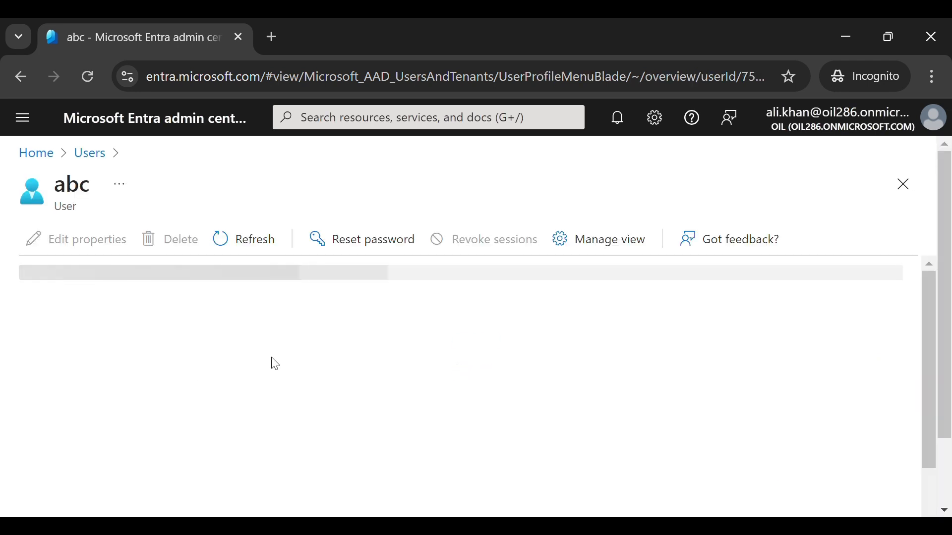
{"action": "left_click", "coordinate": [363, 237]}
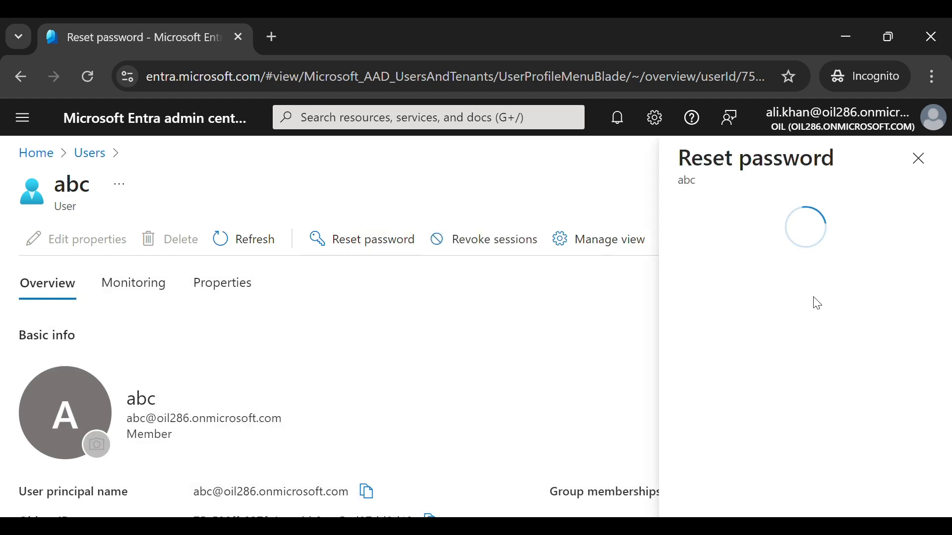
{"action": "left_click", "coordinate": [768, 289]}
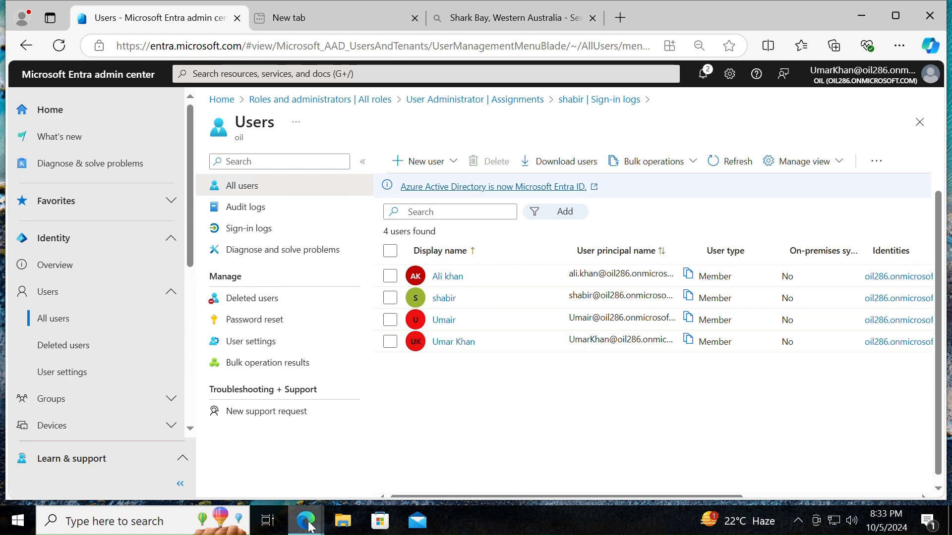
Step: Switch to the user administrator's InPrivate browser session and show the list of all users
{"action": "key", "text": "alt+Tab"}
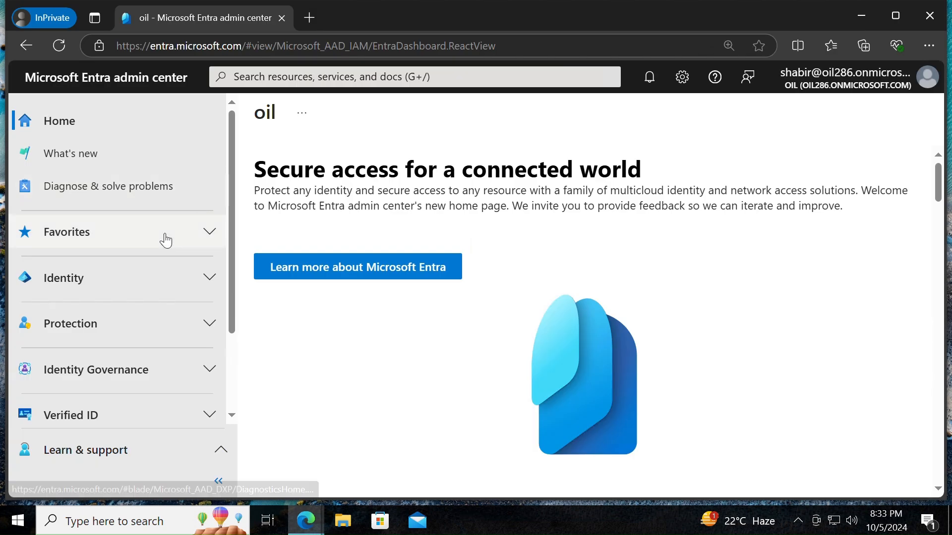
{"action": "left_click", "coordinate": [175, 286]}
{"action": "left_click", "coordinate": [129, 350]}
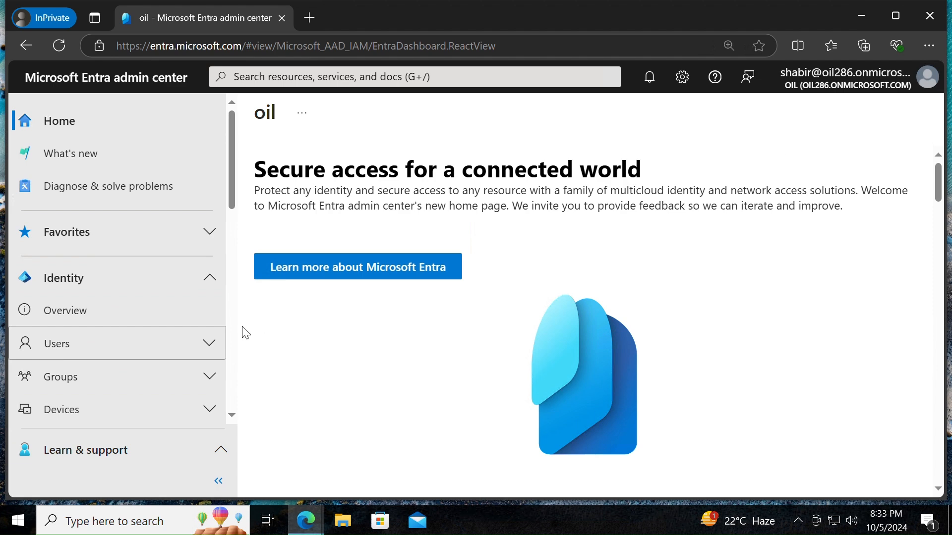
{"action": "left_click", "coordinate": [131, 342]}
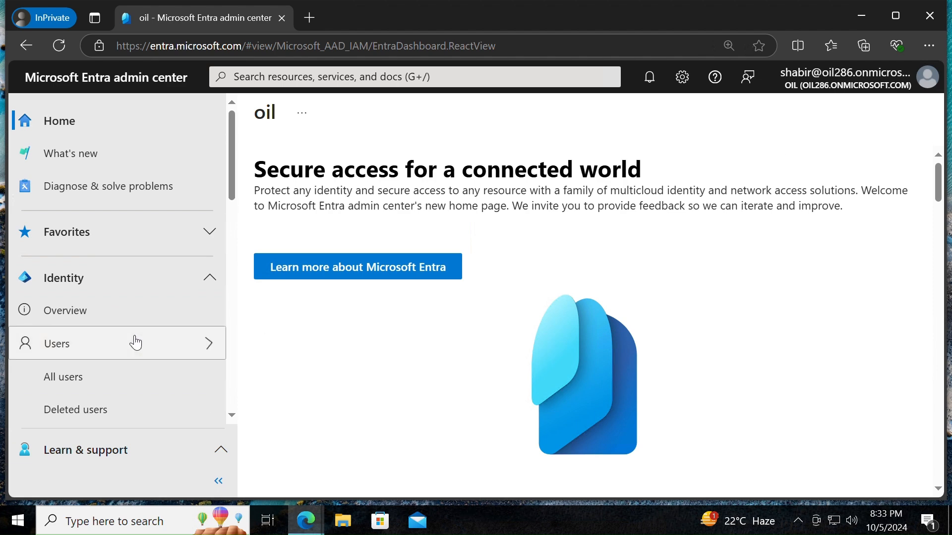
{"action": "left_click", "coordinate": [127, 384]}
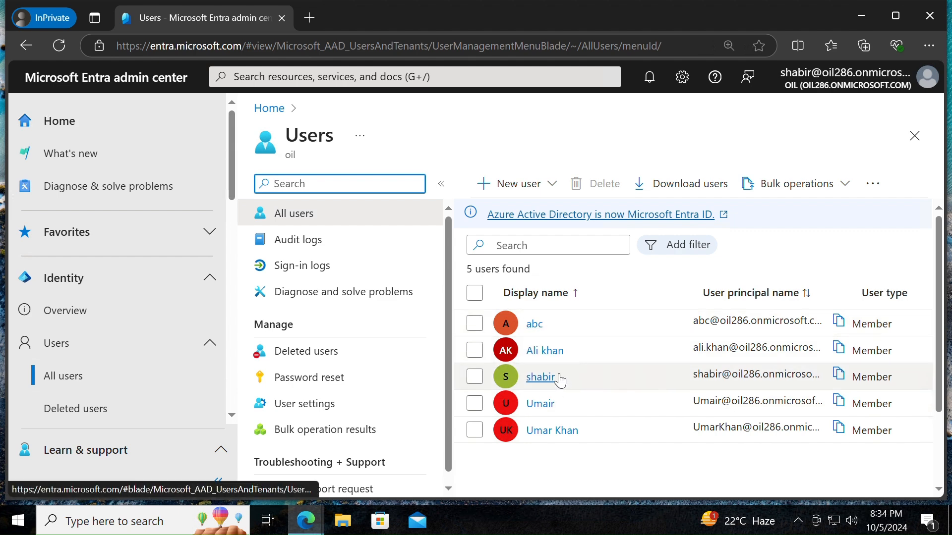
Step: Open the third listed user's profile, view its editable identity properties, and return to the users list
{"action": "left_click", "coordinate": [540, 377]}
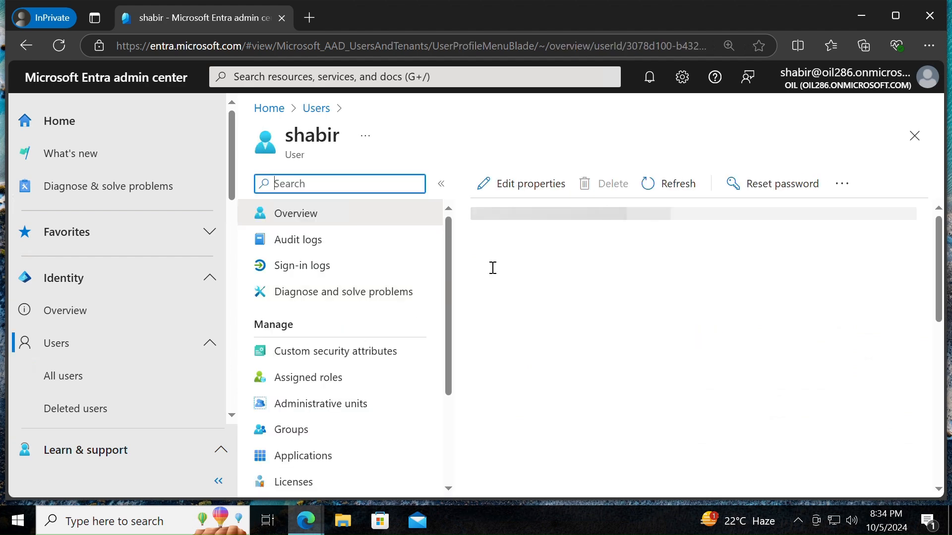
{"action": "left_click", "coordinate": [535, 190]}
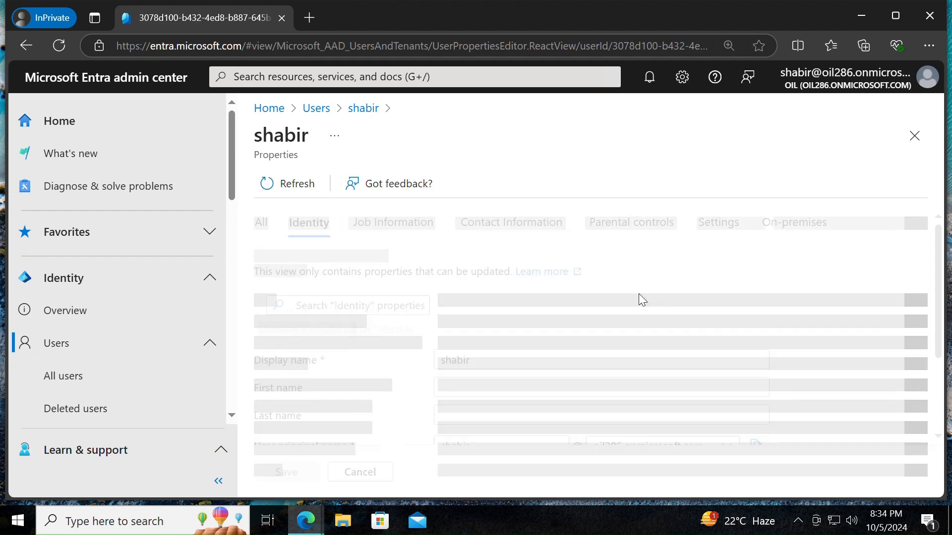
{"action": "scroll", "coordinate": [642, 300], "scroll_direction": "down", "scroll_amount": 3}
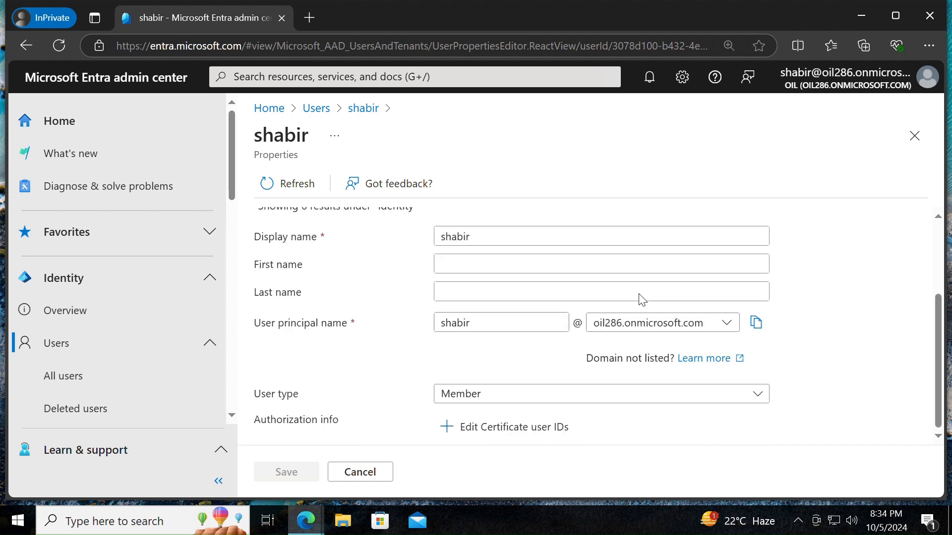
{"action": "left_click", "coordinate": [915, 139]}
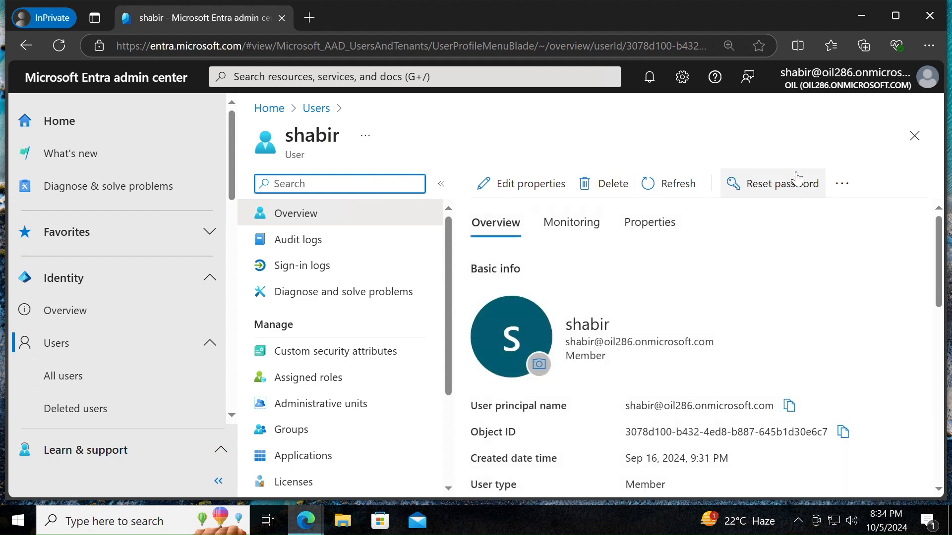
{"action": "left_click", "coordinate": [932, 137]}
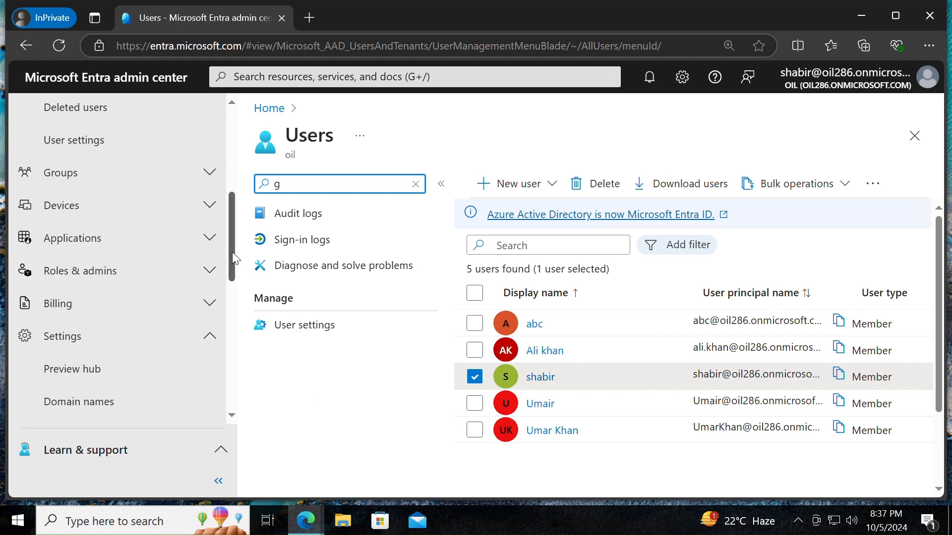
Step: Open the tenant's Domain names settings from the user administrator's session
{"action": "left_click_drag", "start_coordinate": [233, 246], "coordinate": [230, 266]}
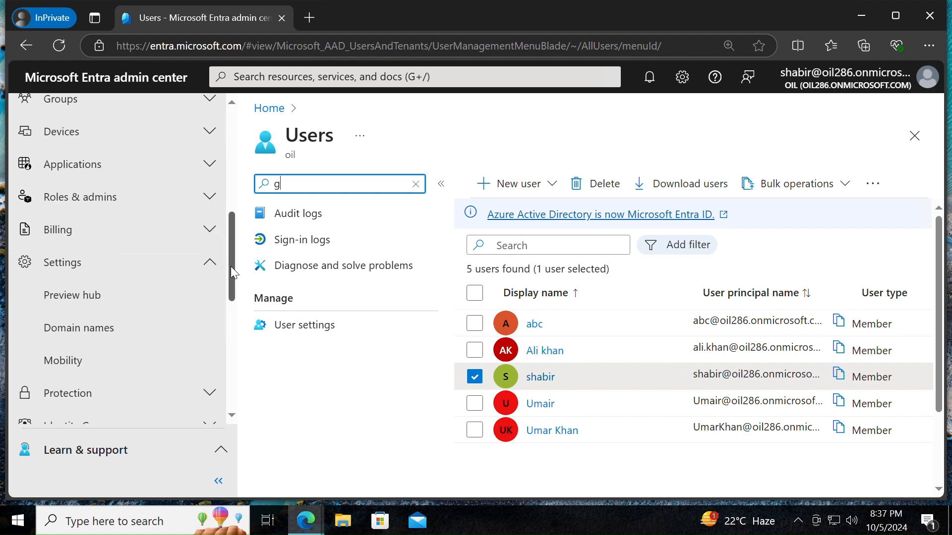
{"action": "left_click", "coordinate": [124, 325]}
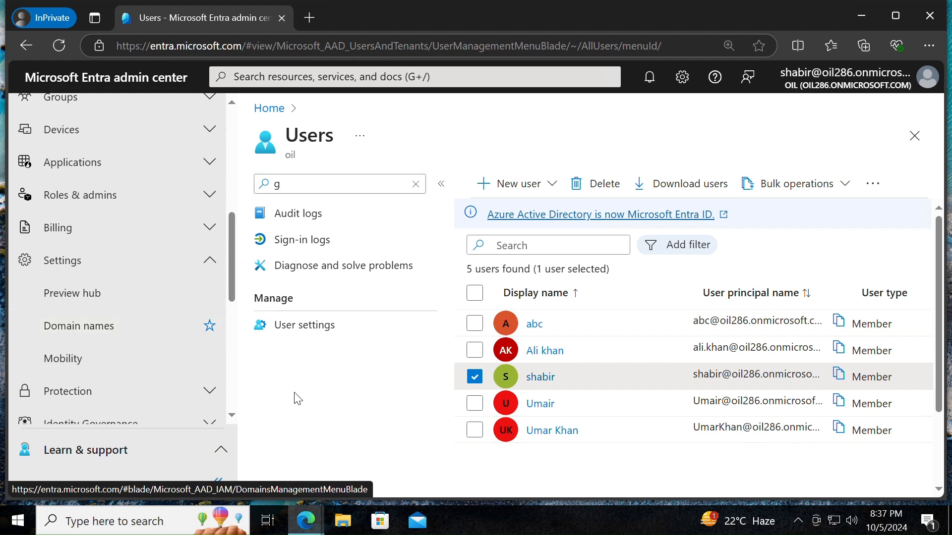